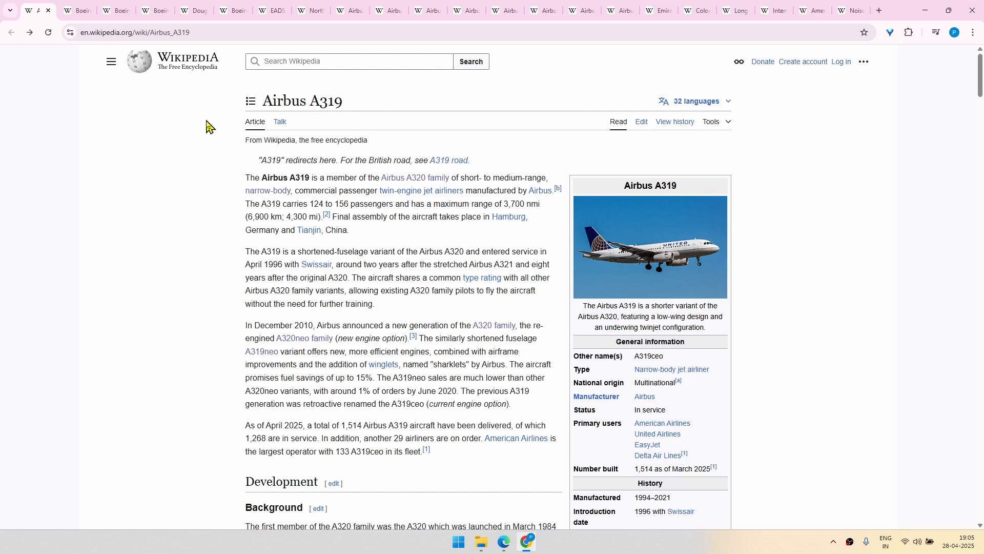
Send all open Wikipedia tabs to OneTab
left_click(892, 33)
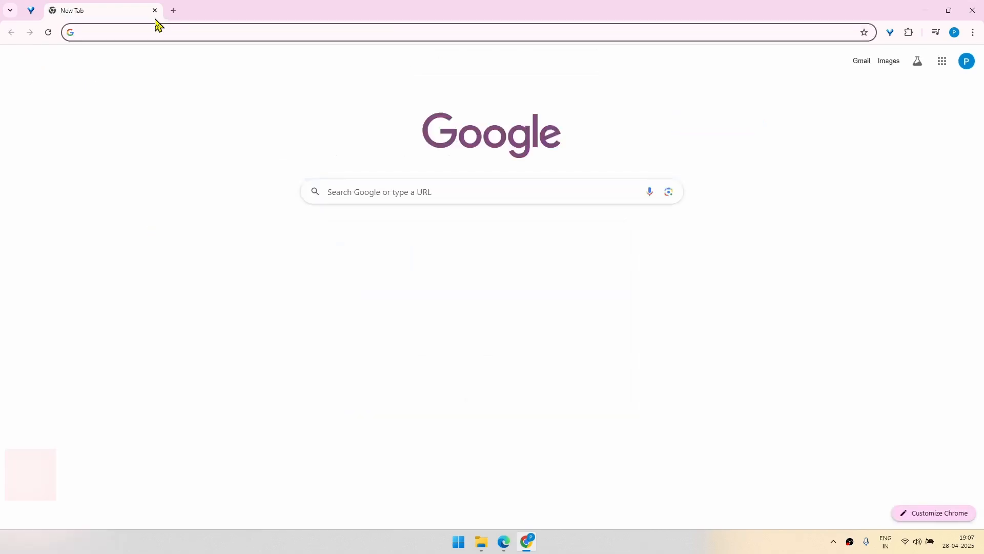
Open the Chrome Web Store from the browser's extension options
left_click(972, 33)
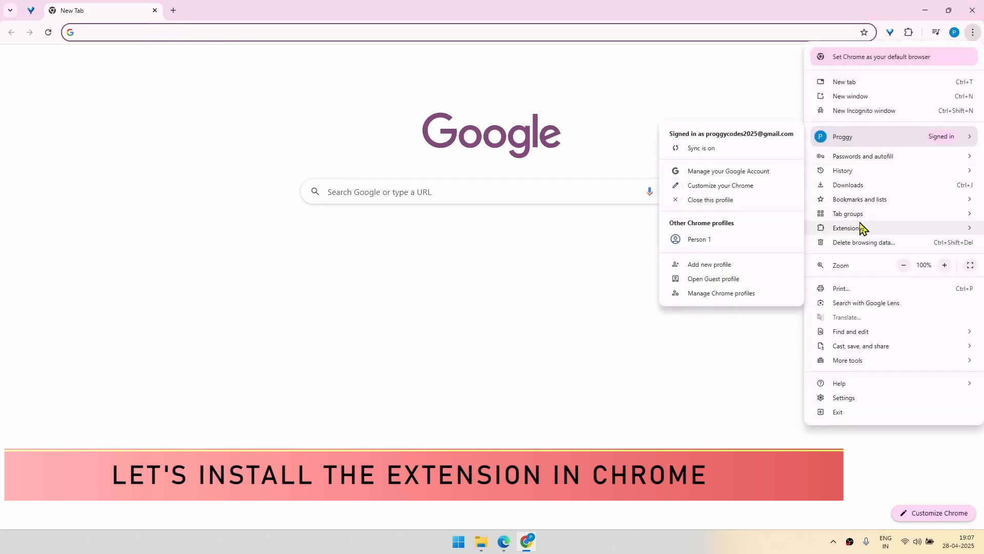
mouse_move(860, 230)
left_click(757, 243)
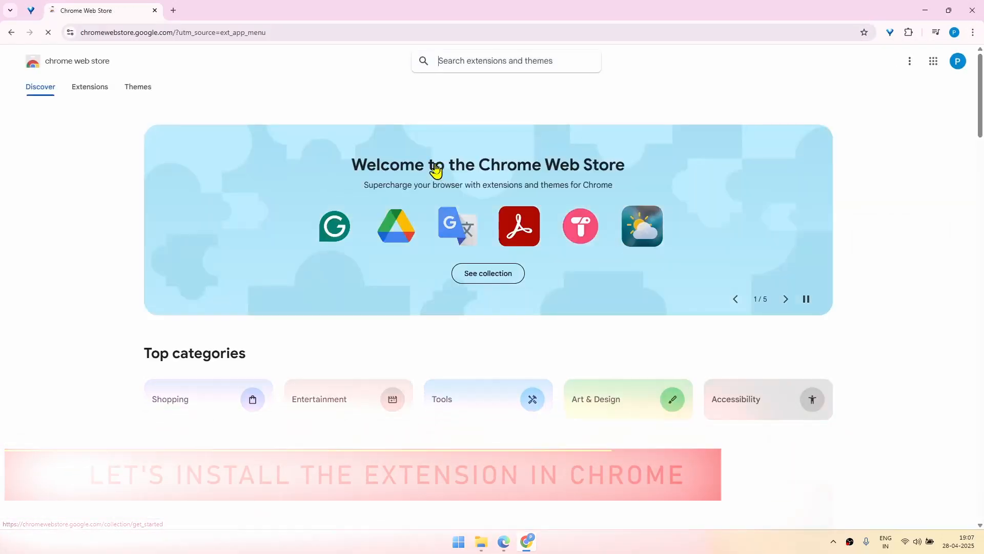
Search the store for "onetab" and open the OneTab extension's page
left_click(463, 62)
type("onetab")
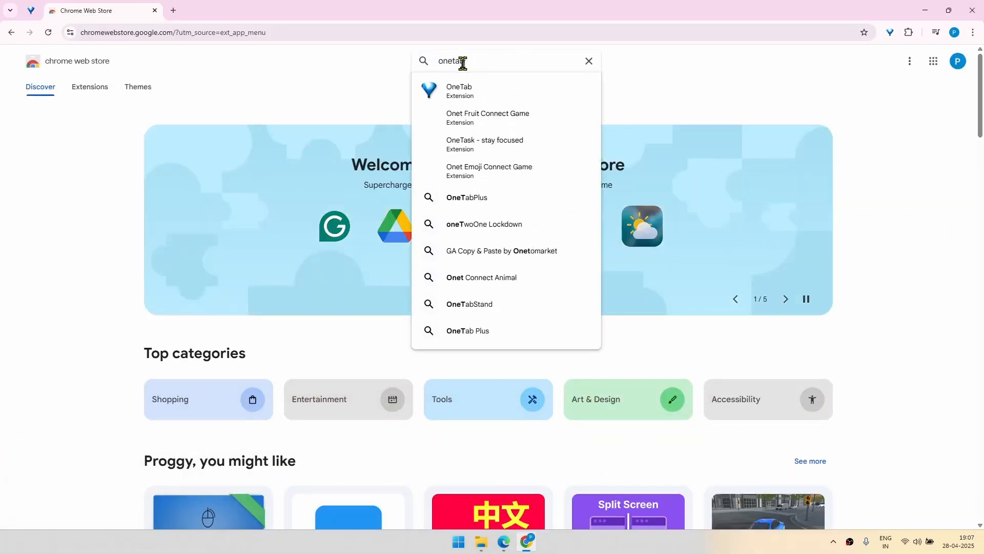
key("Return")
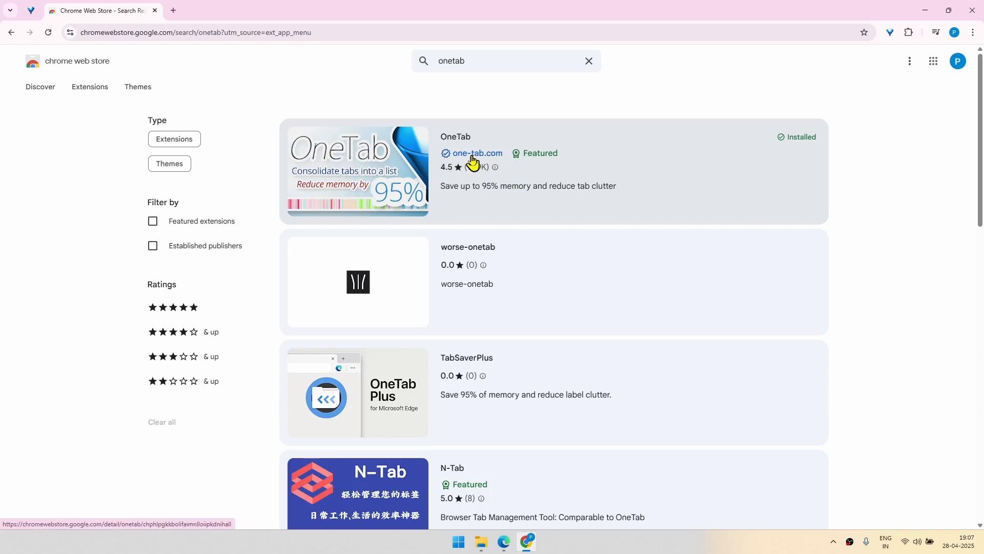
left_click(550, 163)
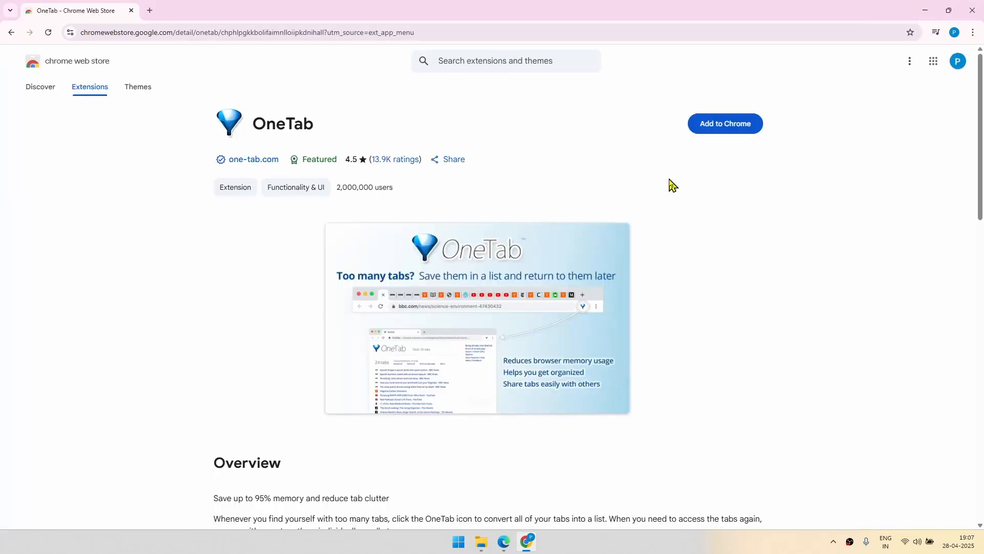
Install the OneTab extension in Chrome and pin it so it stays accessible beside the address bar
left_click(734, 134)
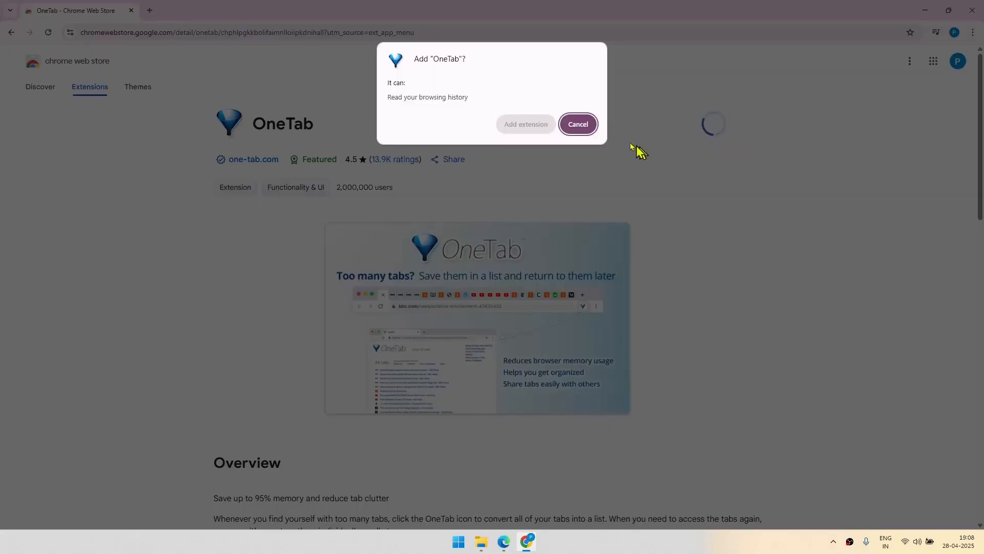
left_click(535, 128)
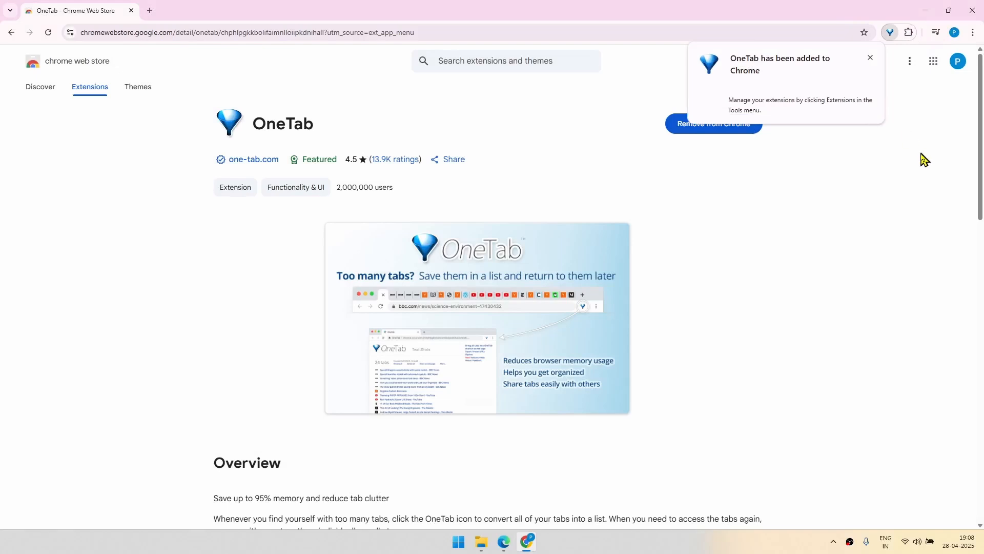
left_click(911, 35)
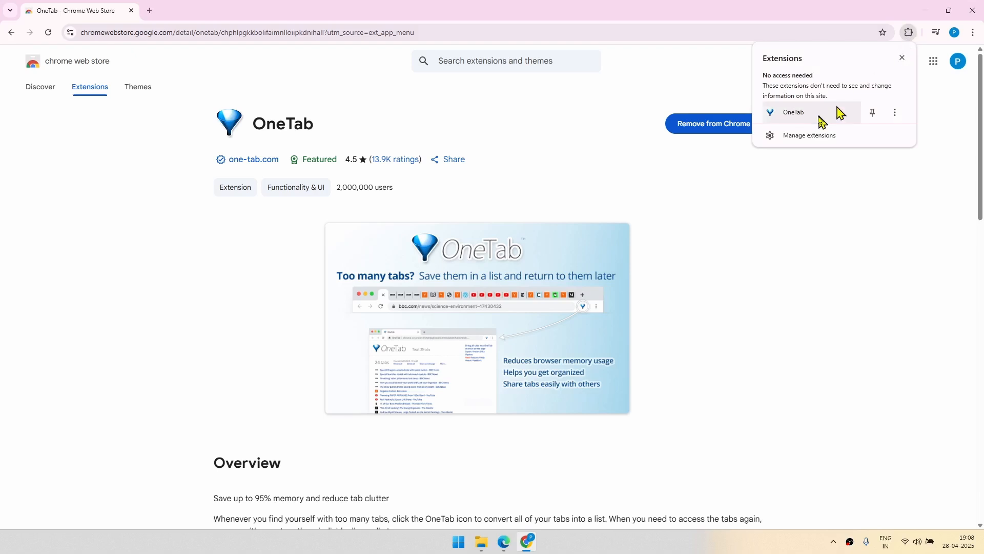
left_click(873, 113)
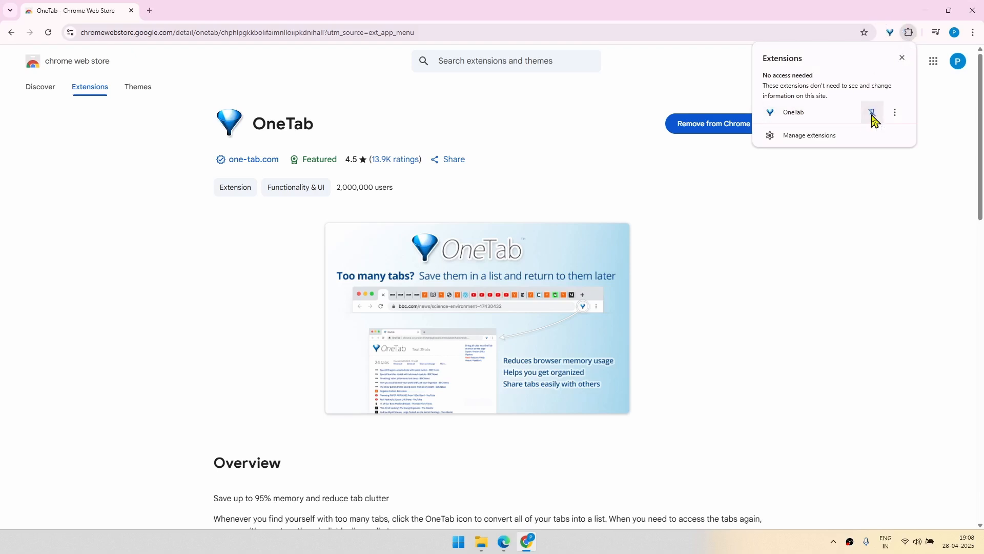
left_click(777, 210)
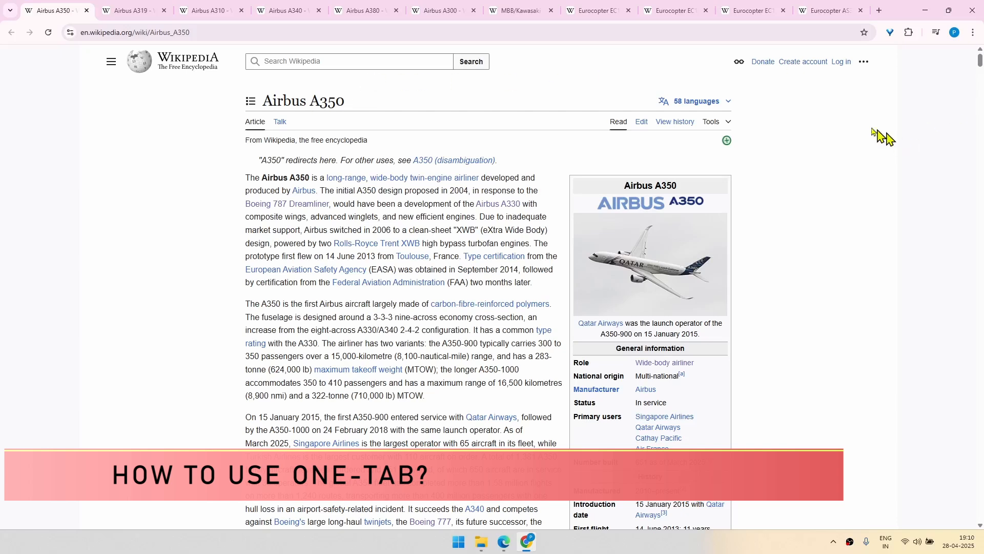
Collapse the open aircraft Wikipedia tabs into a OneTab list, allowing the extension to view and manage tab groups
left_click(891, 34)
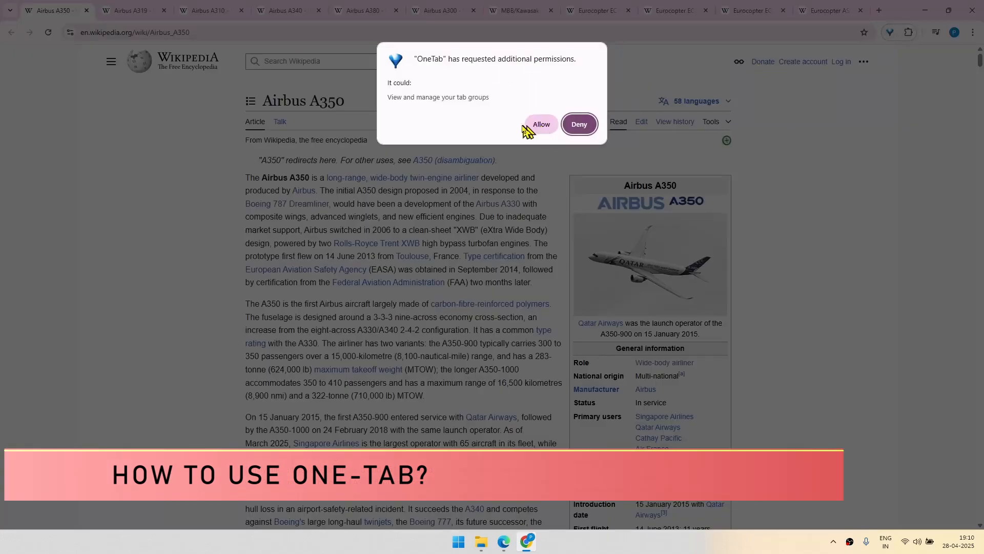
left_click(542, 125)
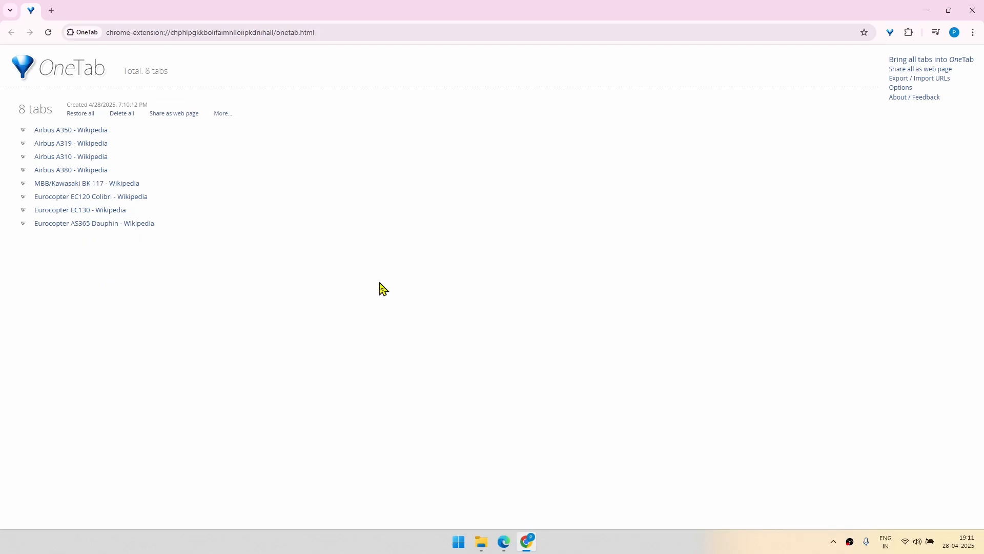
Reopen the Airbus A319 and Eurocopter EC120 Colibri pages individually from the list, and send both back to OneTab
left_click(70, 146)
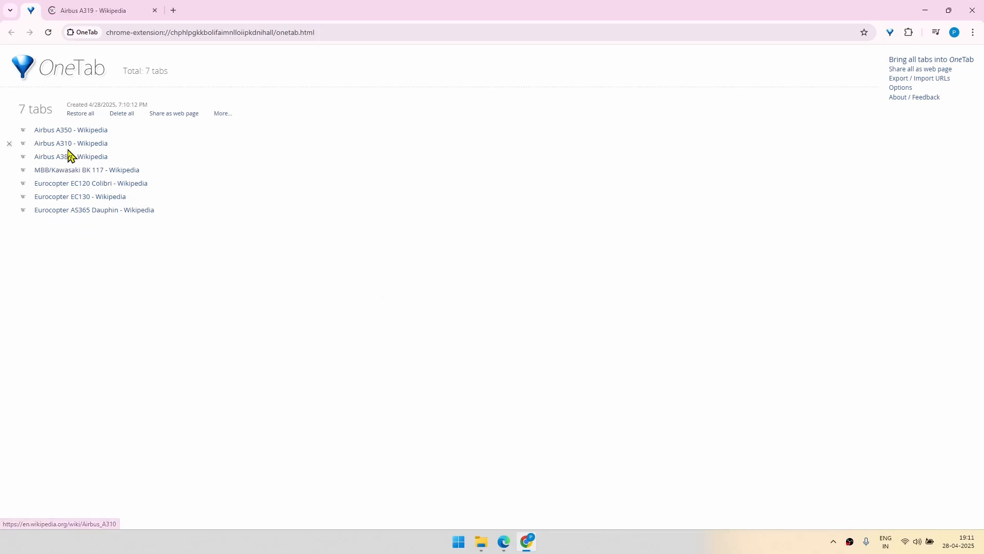
left_click(57, 186)
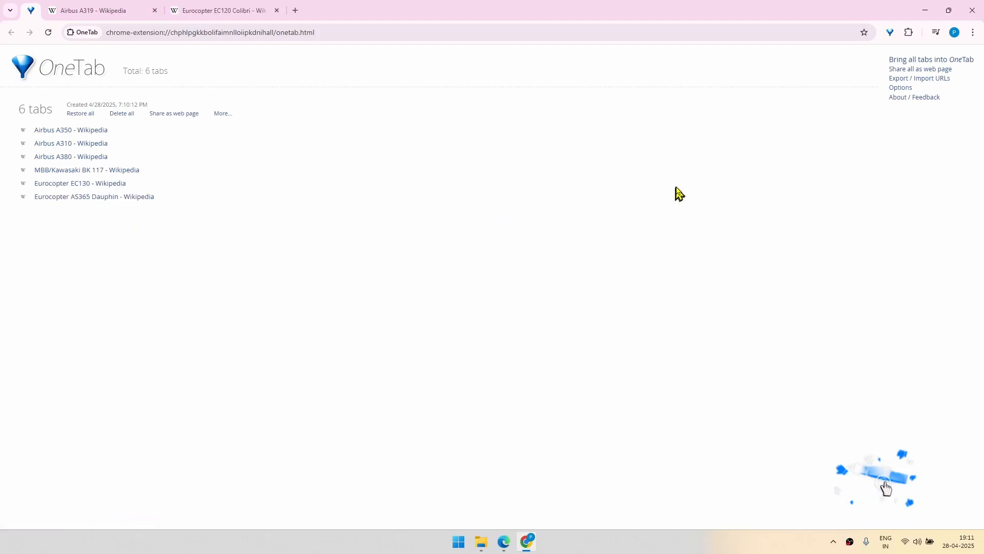
left_click(890, 33)
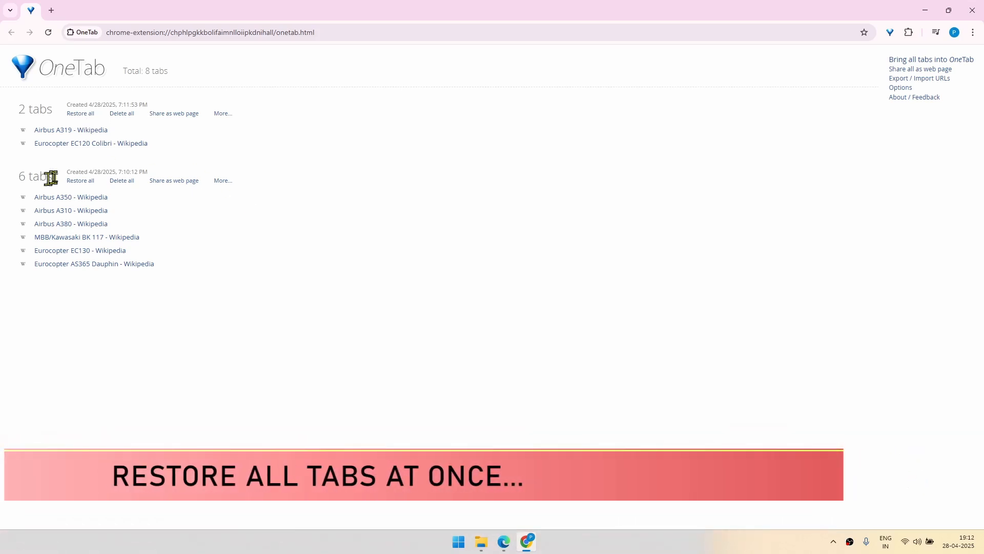
Restore all tabs of the six-tab group and of the two-tab group, closing the separate window holding the latter
left_click(80, 182)
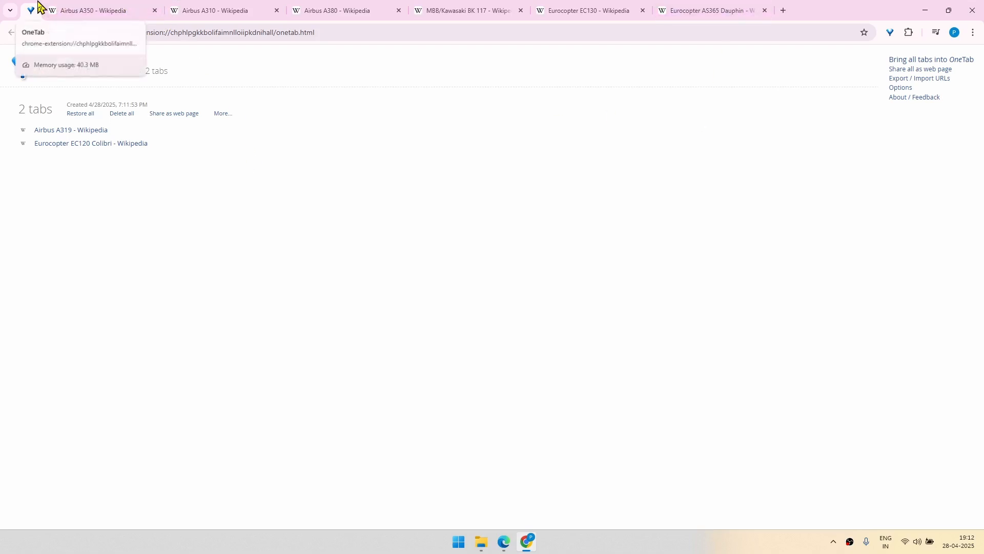
left_click(77, 113)
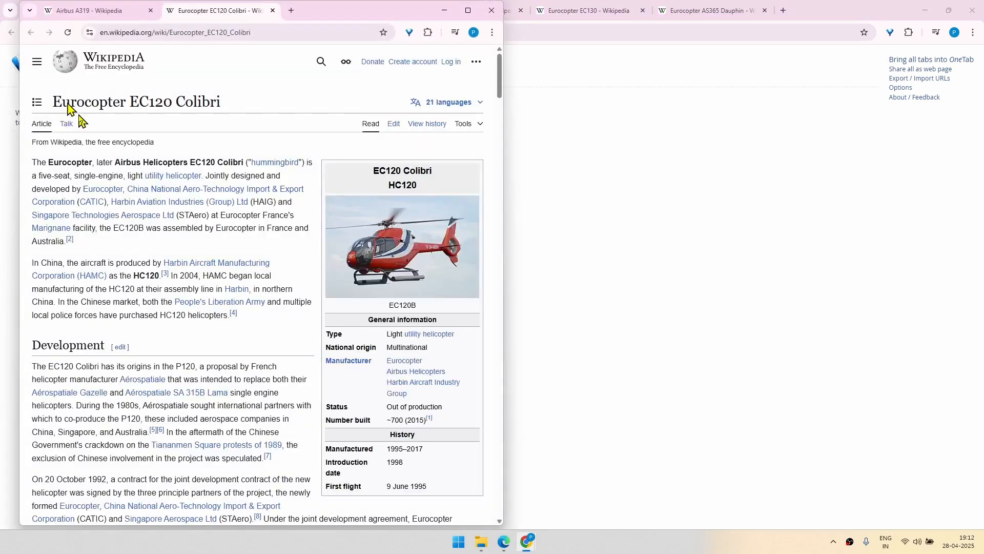
left_click(491, 10)
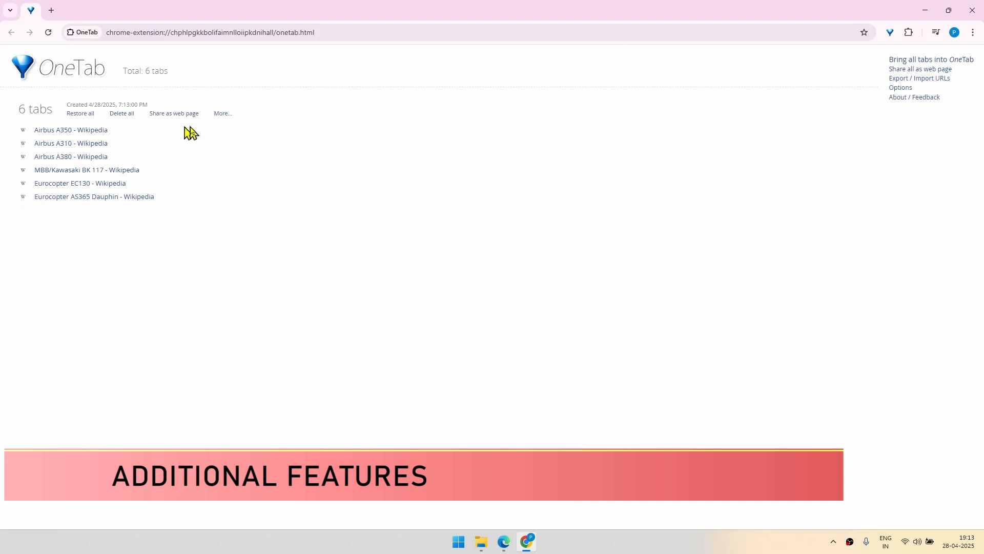
Lock the six-tab group against deletion and name it "aircraft"
left_click(223, 113)
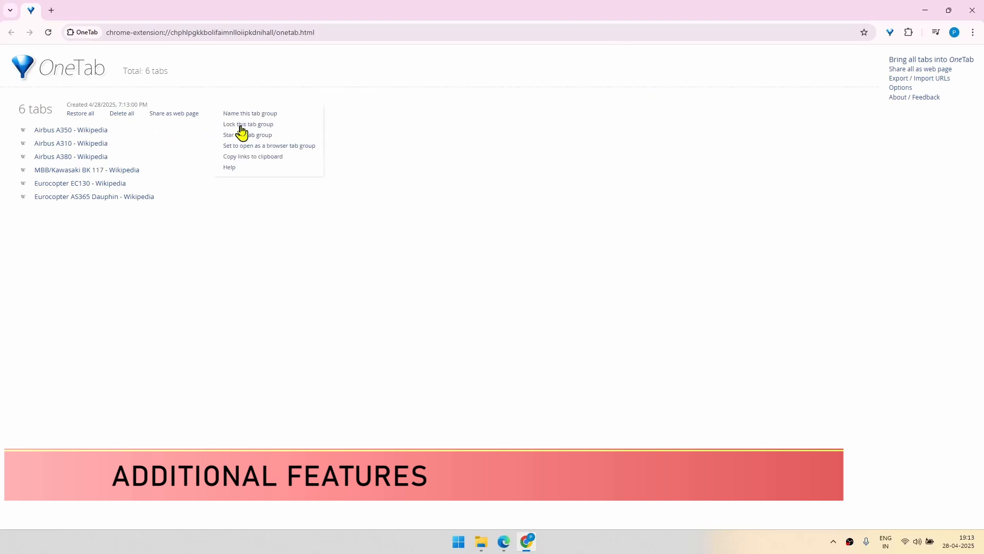
left_click(242, 125)
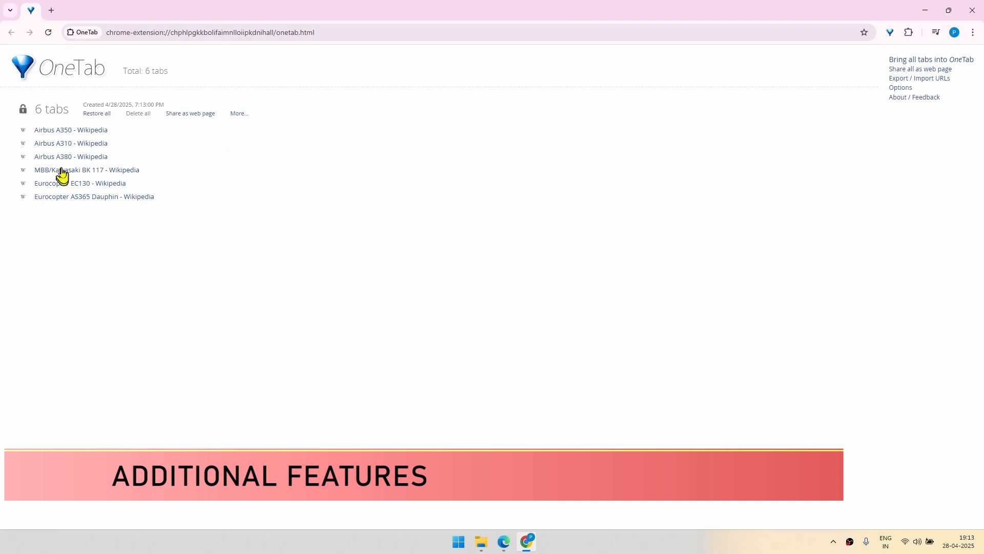
left_click(237, 115)
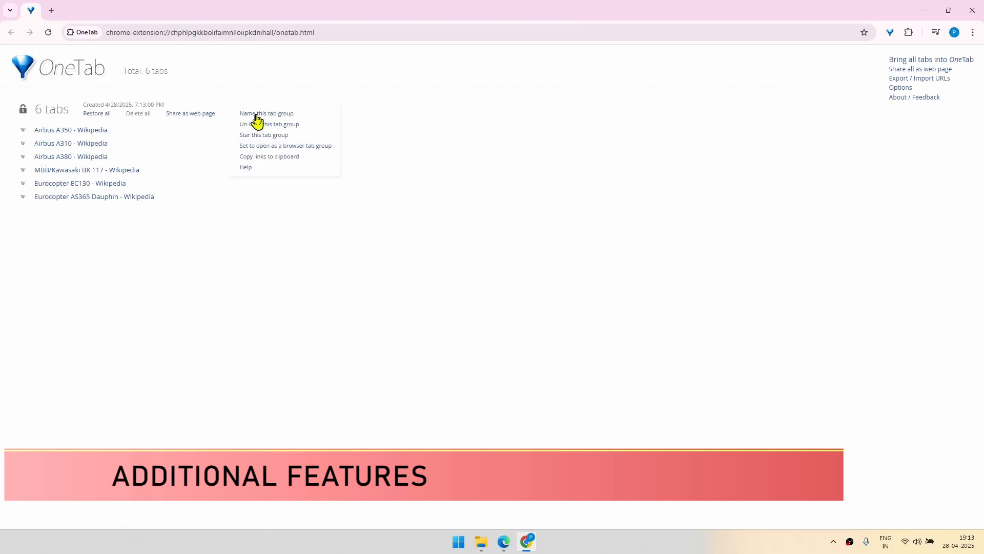
left_click(259, 114)
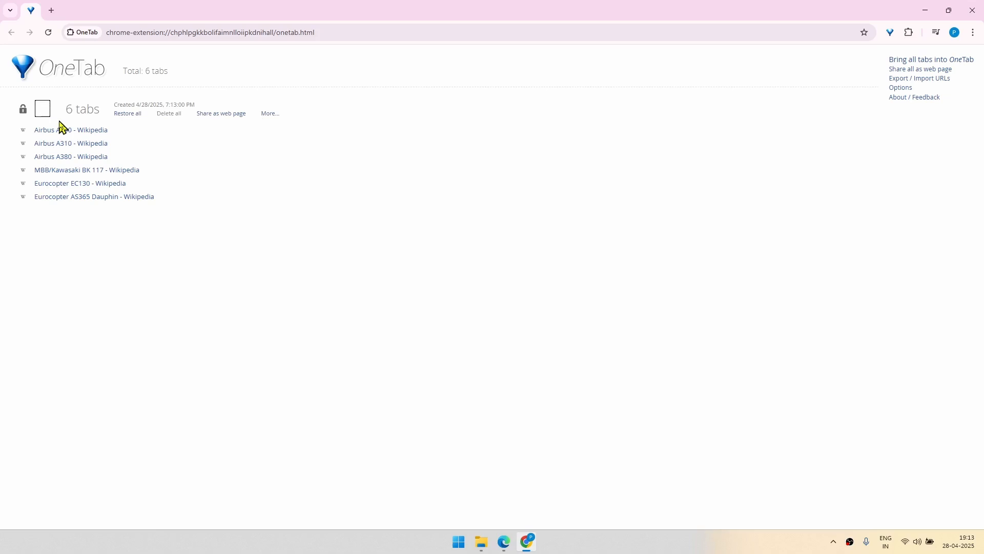
type("air")
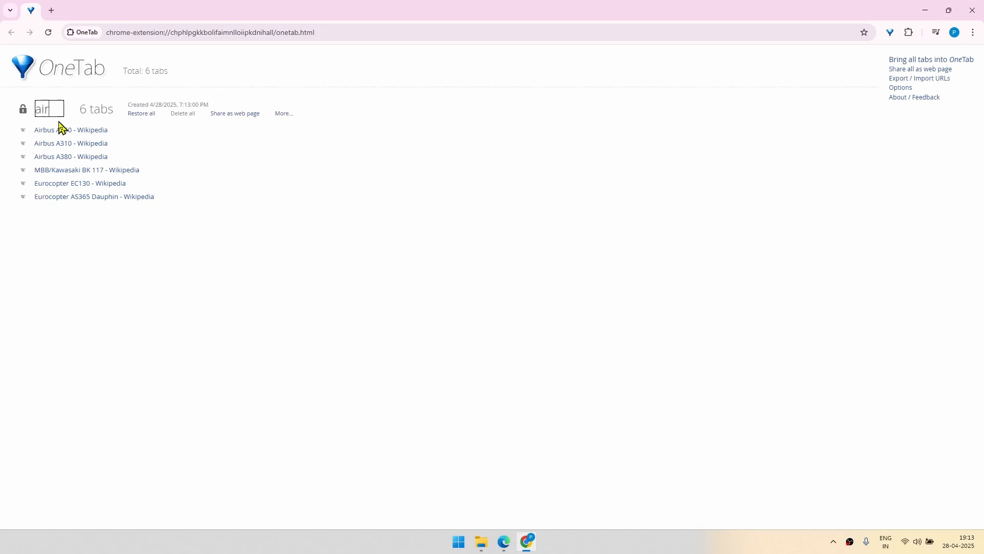
type("craft")
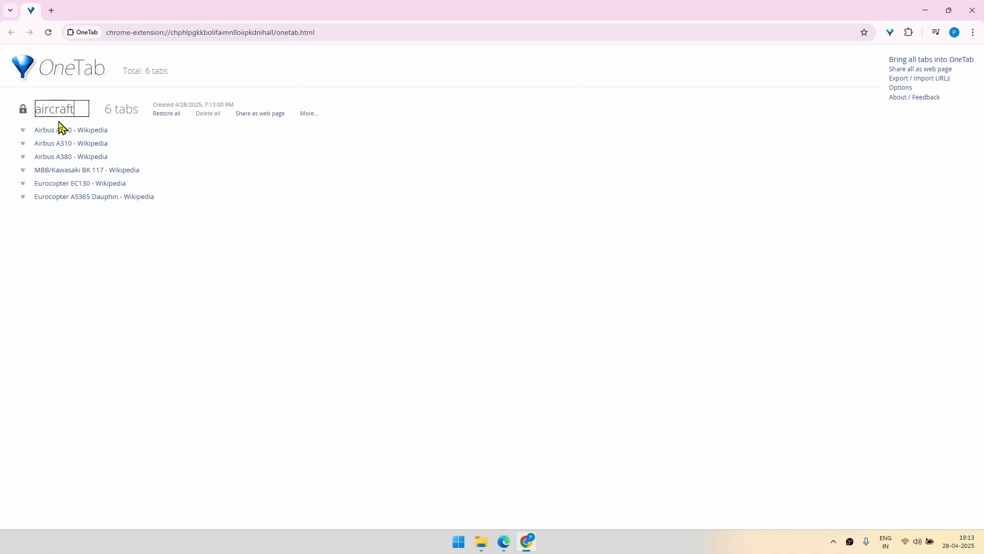
key("Return")
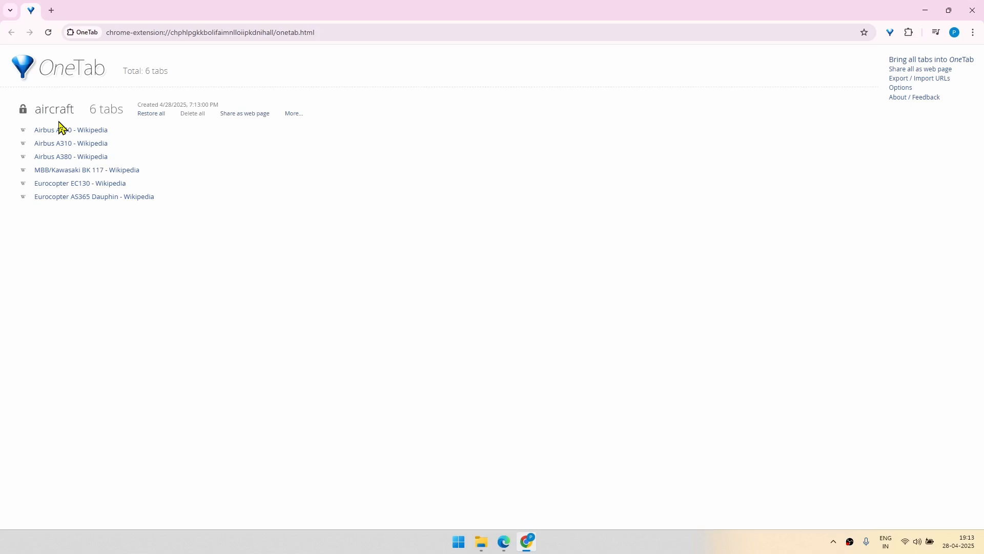
Share the aircraft tab group as a web page
left_click(291, 117)
left_click(247, 114)
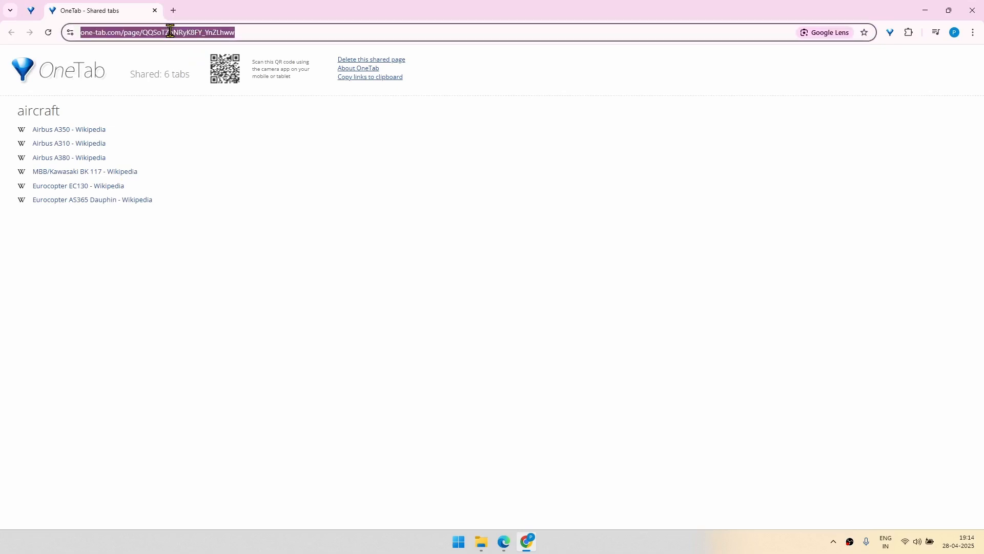
left_click(247, 107)
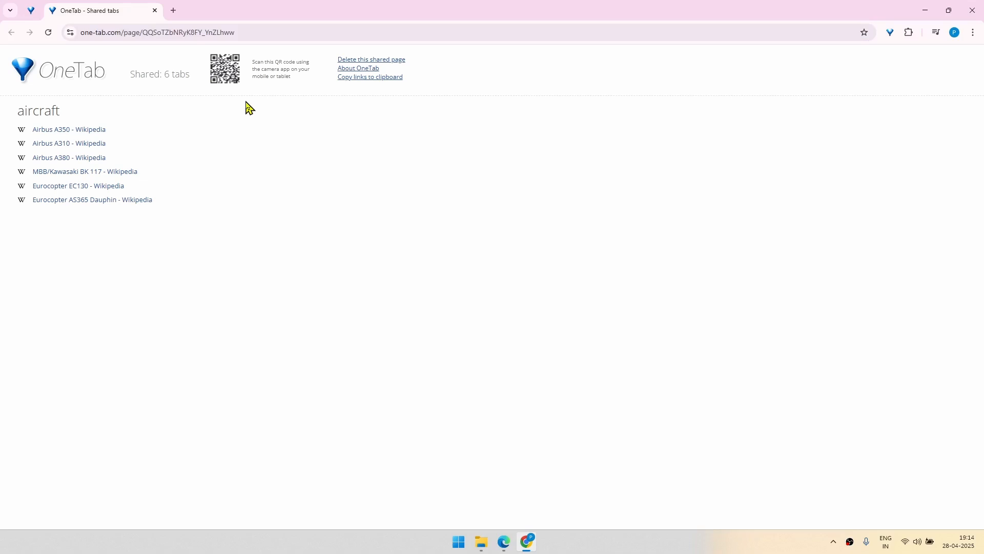